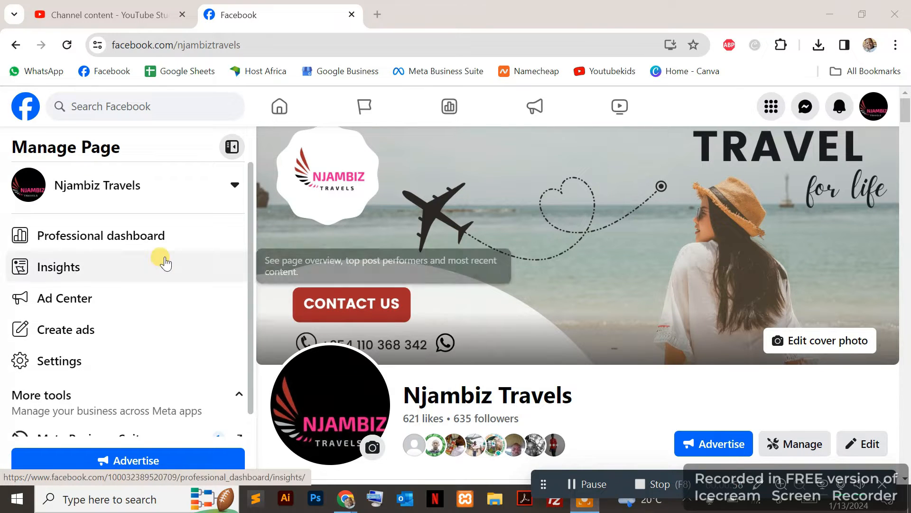
Open Meta Business Suite for the Njambiz Travels page and go to its inbox.
scroll(151, 290, "down", 1)
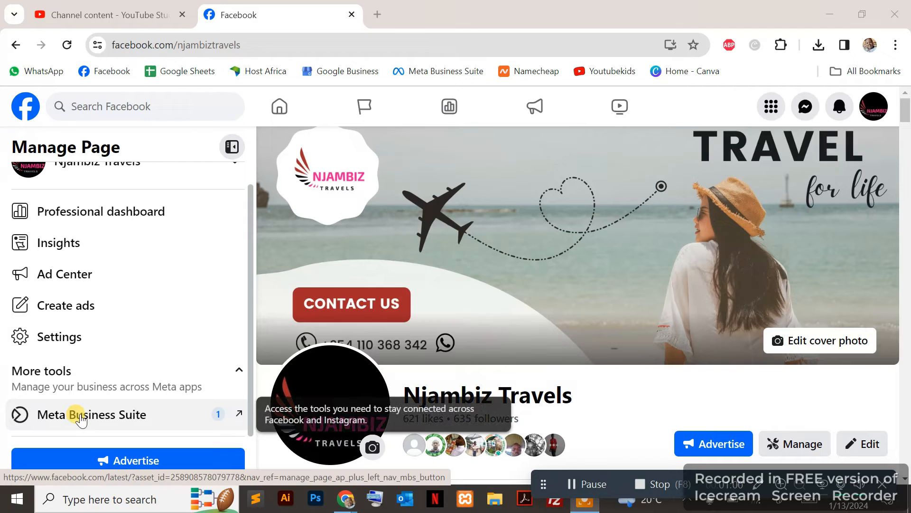
left_click(190, 417)
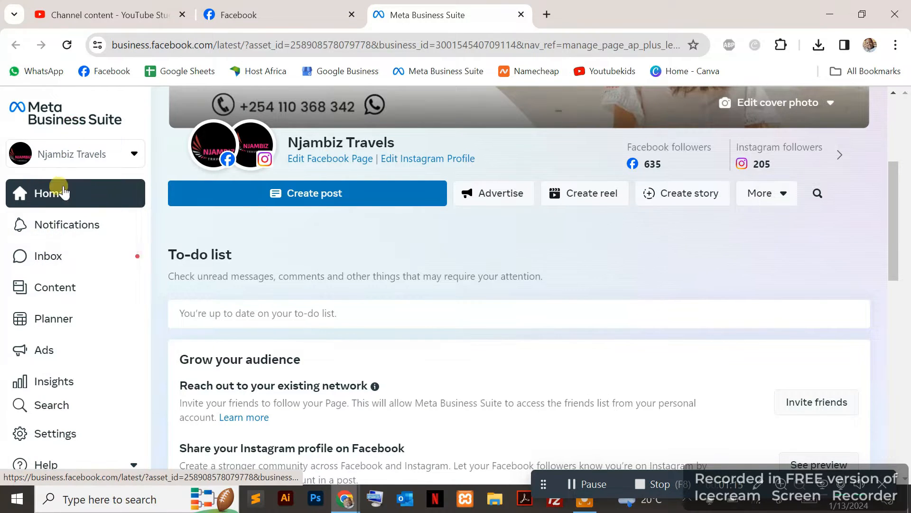
left_click(81, 256)
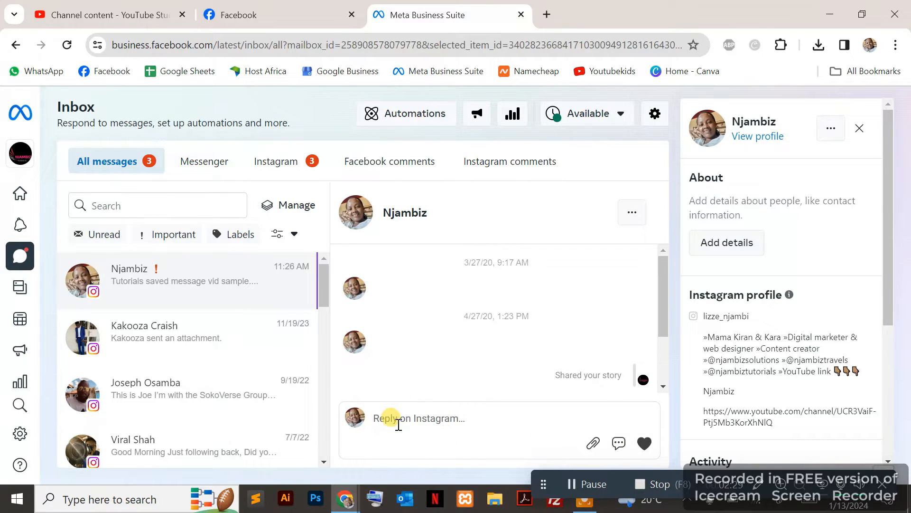
Open the saved replies for the current conversation and check the options available for the "I can't chat right now" reply.
left_click(618, 444)
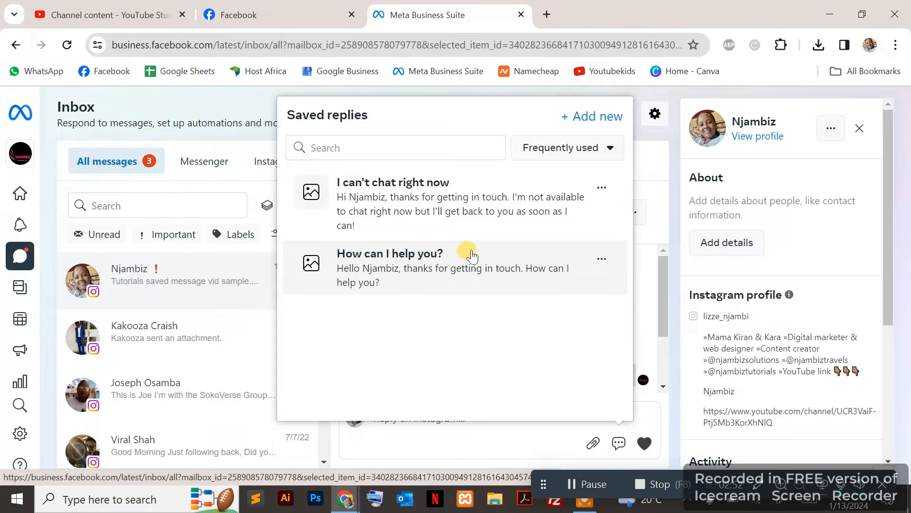
left_click(602, 188)
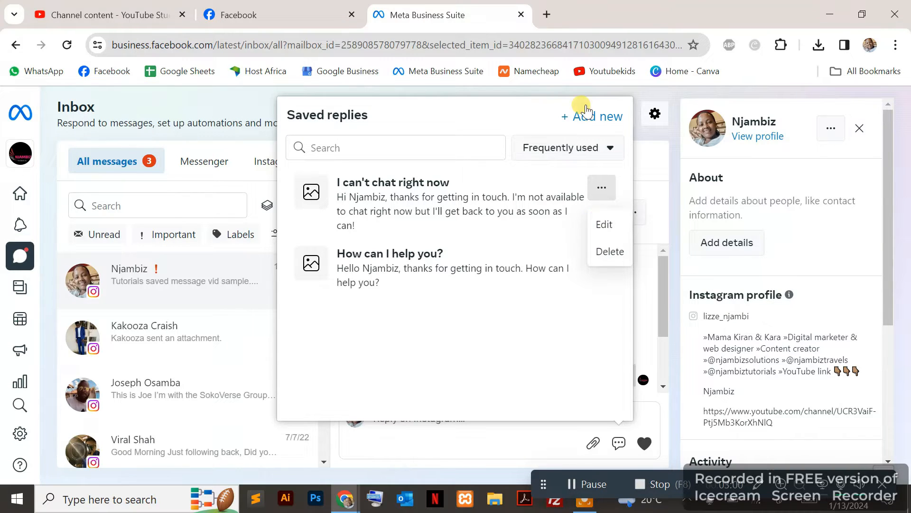
left_click(520, 116)
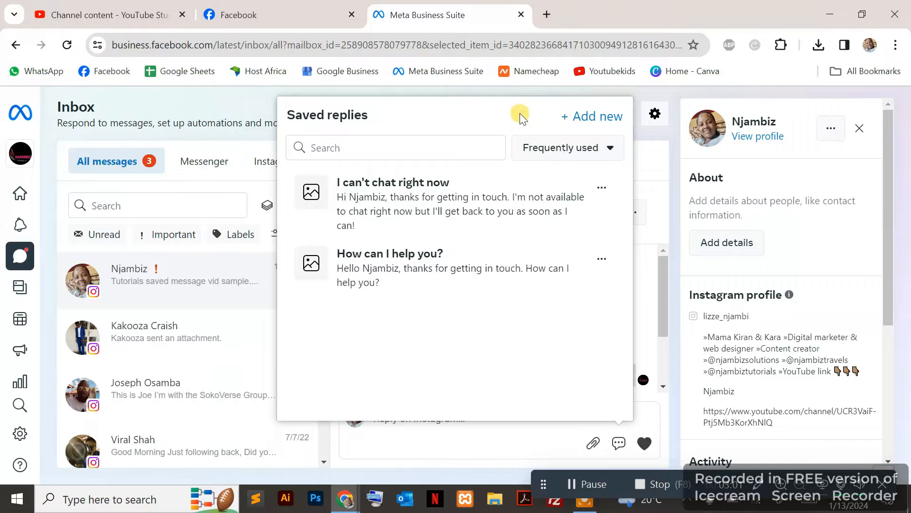
Start a new saved reply and set its shortcut to "job".
left_click(602, 120)
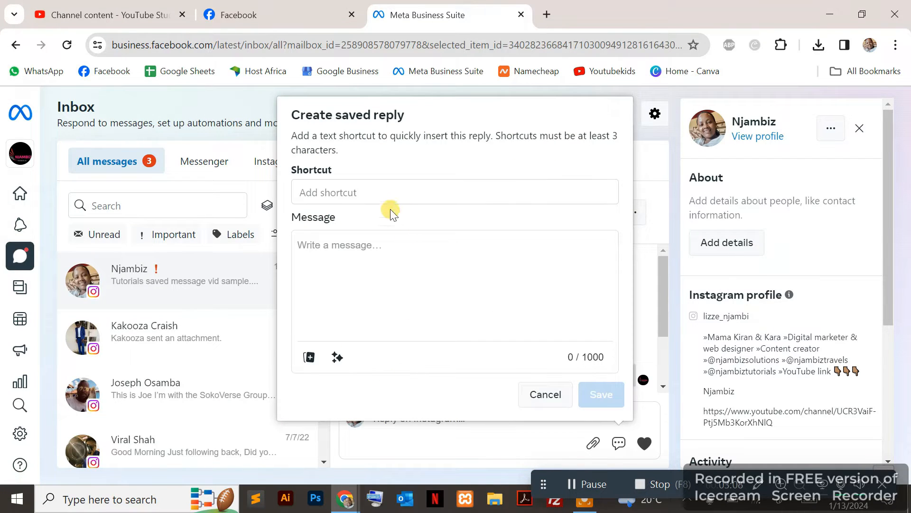
left_click(350, 192)
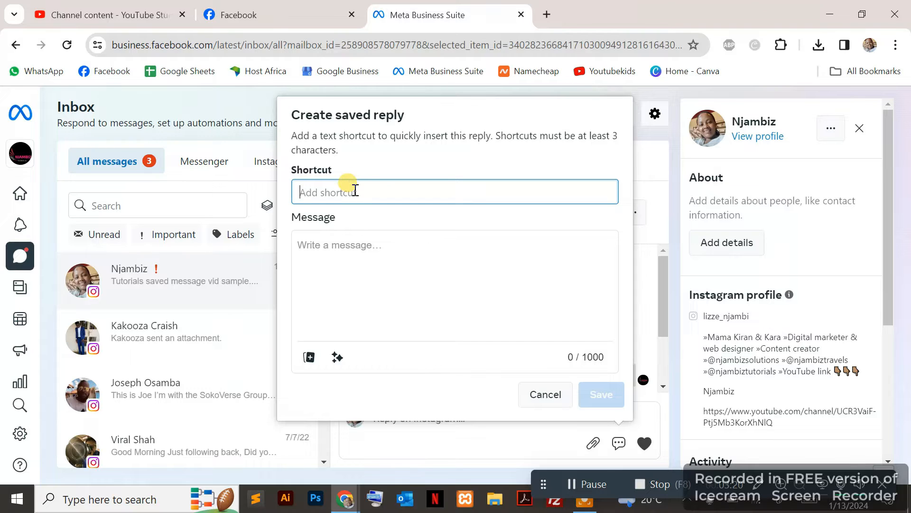
type("job")
Begin the saved reply's message with "Dear" followed by the "Full name of recipient" personalization.
left_click(355, 248)
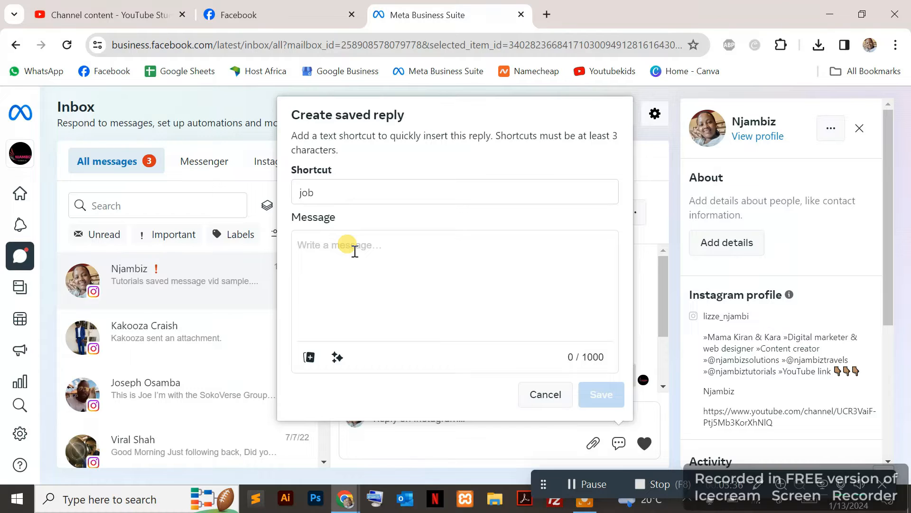
type("Dear")
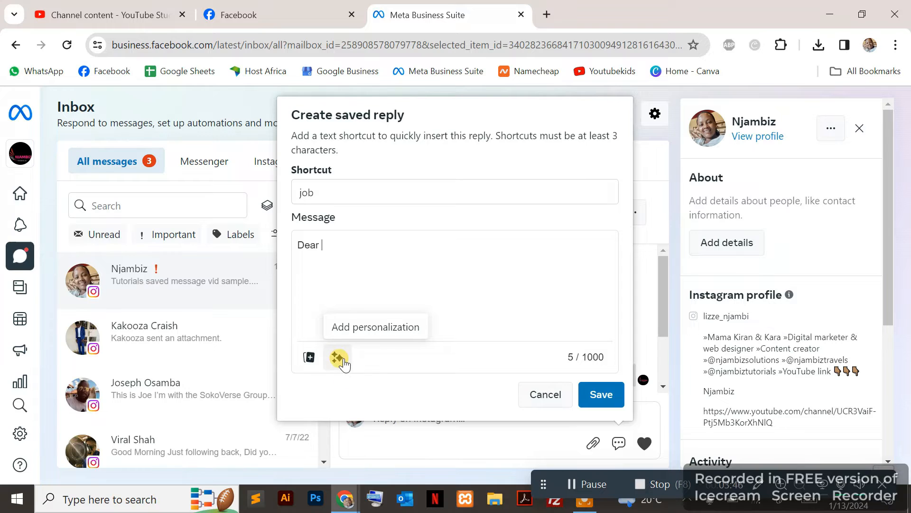
left_click(340, 358)
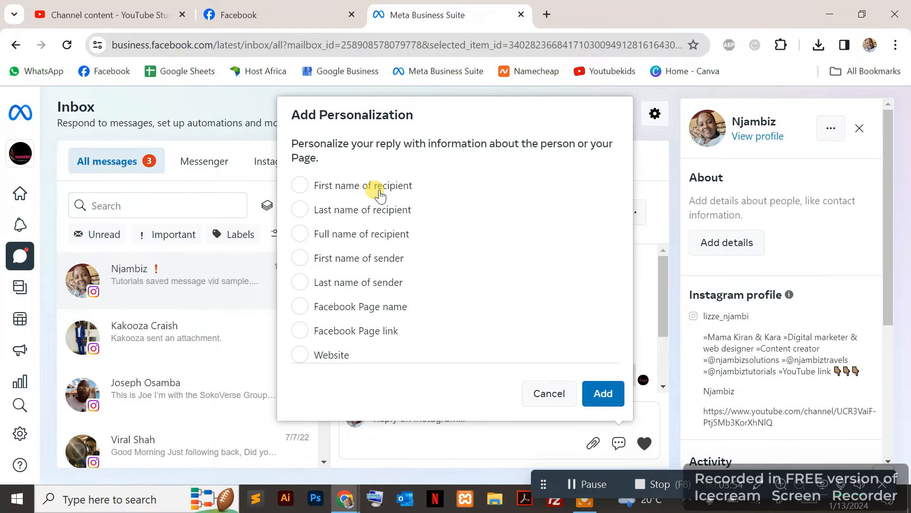
left_click(368, 242)
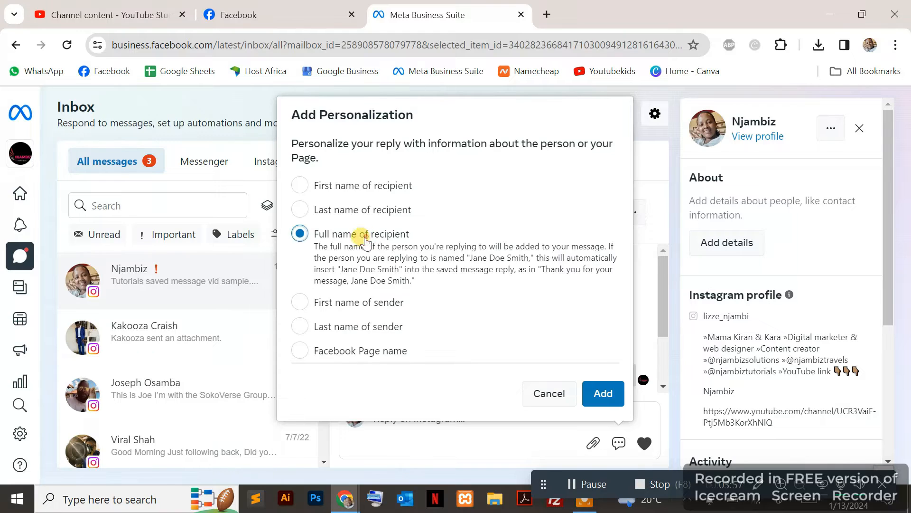
left_click(599, 399)
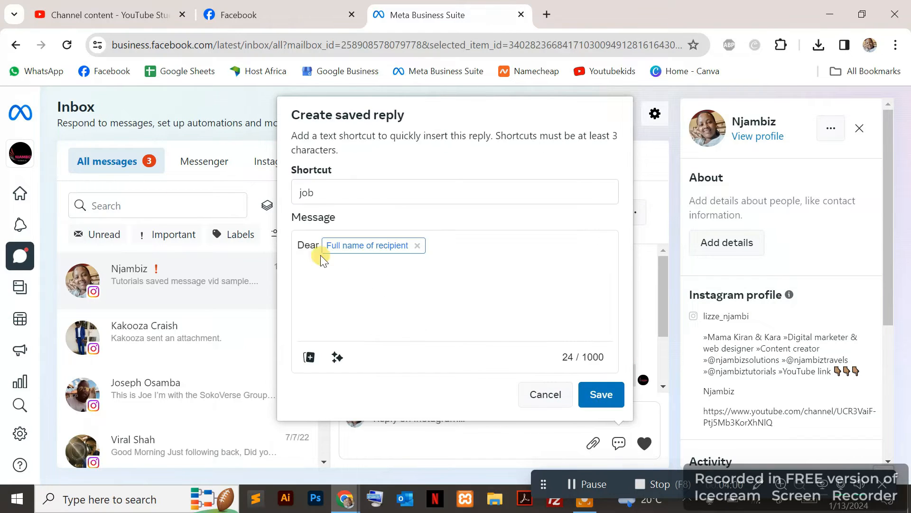
Continue the message with ", thank you for reaching out to us. Unfortunately, we currently do not have any vacant positions at our".
left_click(456, 239)
type(", thank you for reaching out to us. Un")
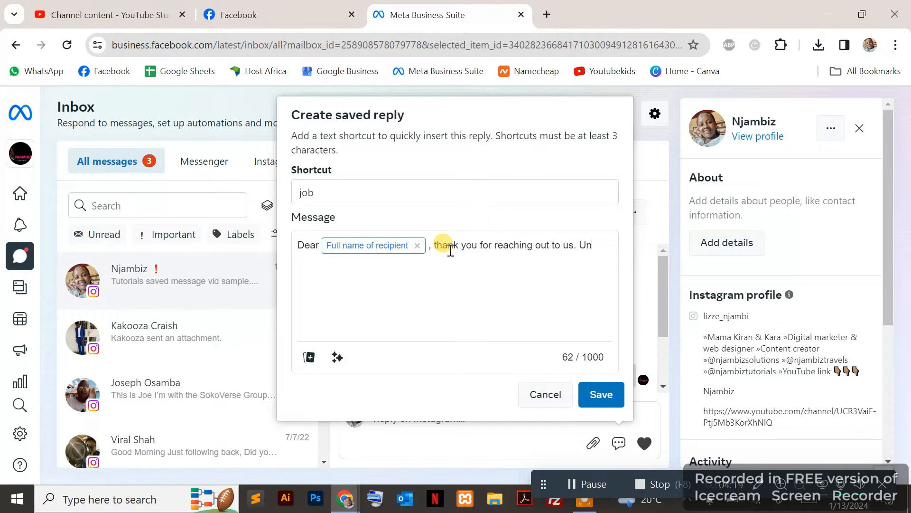
type("fortunately, we currently do")
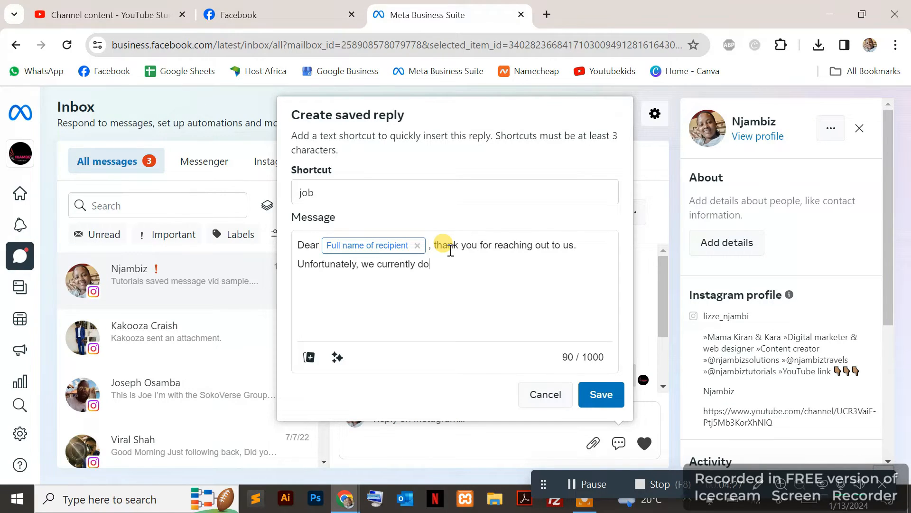
type(" not have any vacant positions")
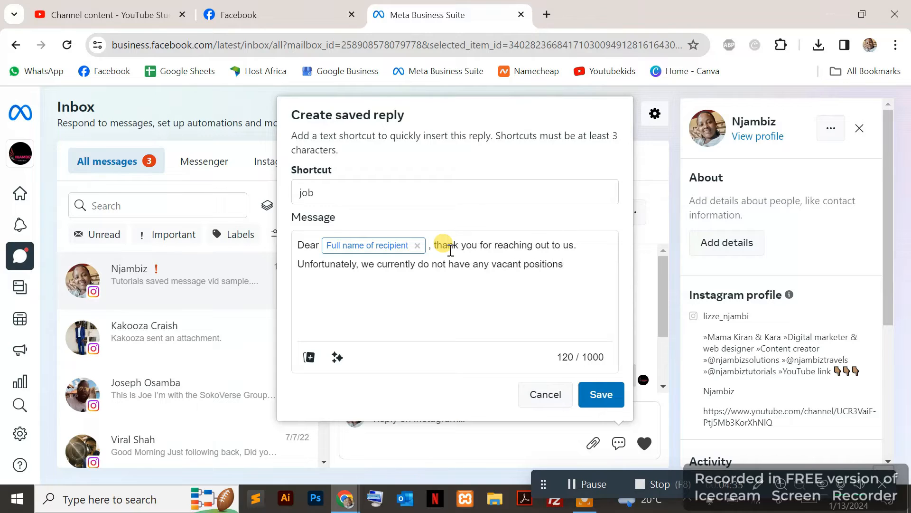
type(" at our company but you can follow")
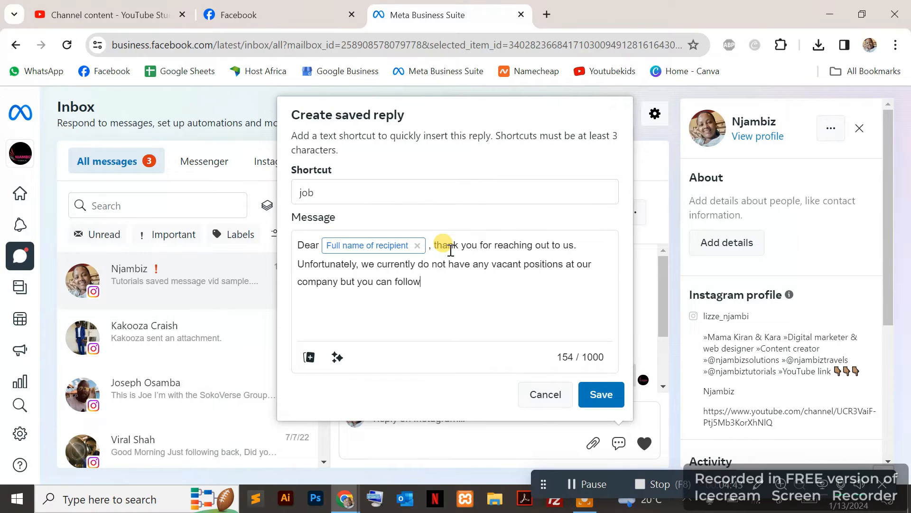
type(" us fo see any future job opening")
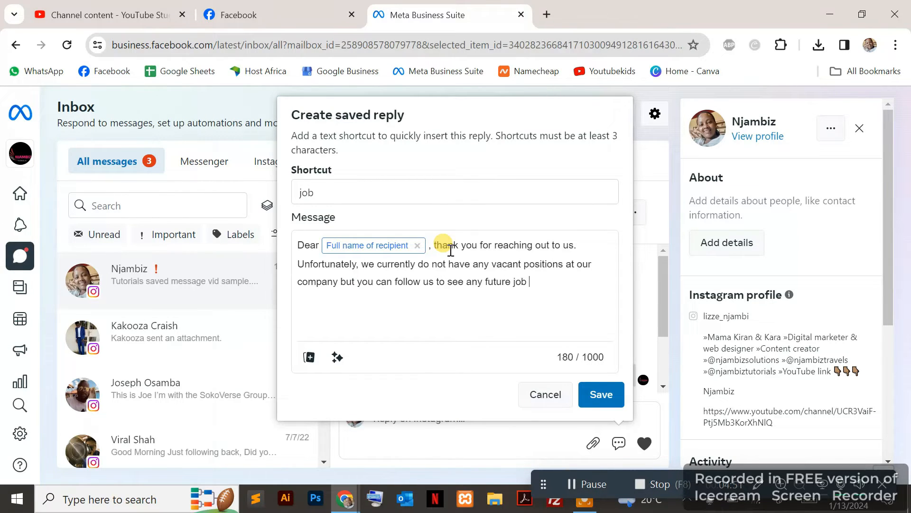
End the message with "company but you can follow us to see any future job openings as these will be shared on our page." and save the reply.
key("BackSpace")
type("s as these will be shared")
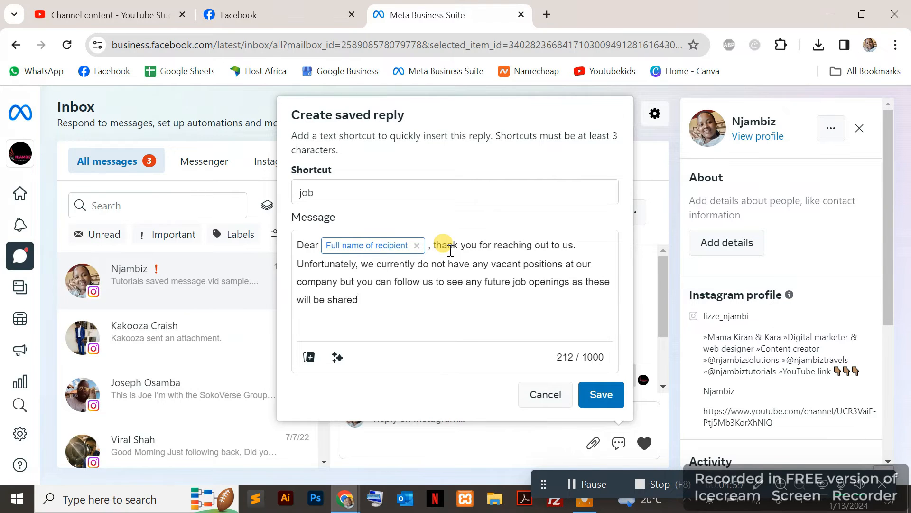
type(" on our page.")
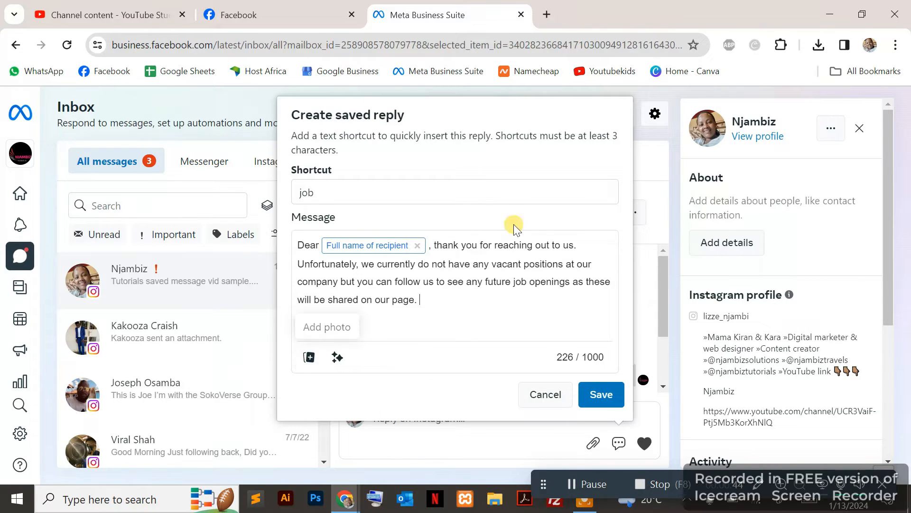
left_click(602, 396)
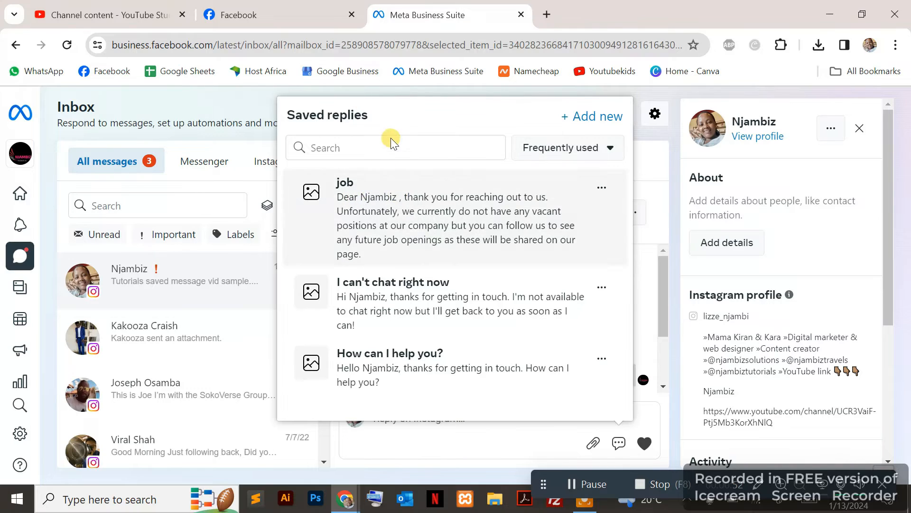
Fill the Instagram reply from the "job" saved reply shortcut and send it in the open conversation.
left_click(389, 444)
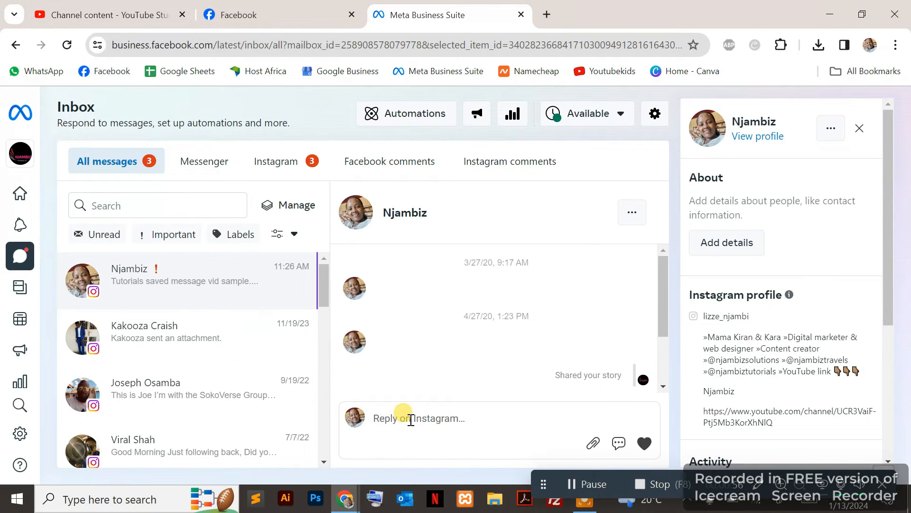
type("job")
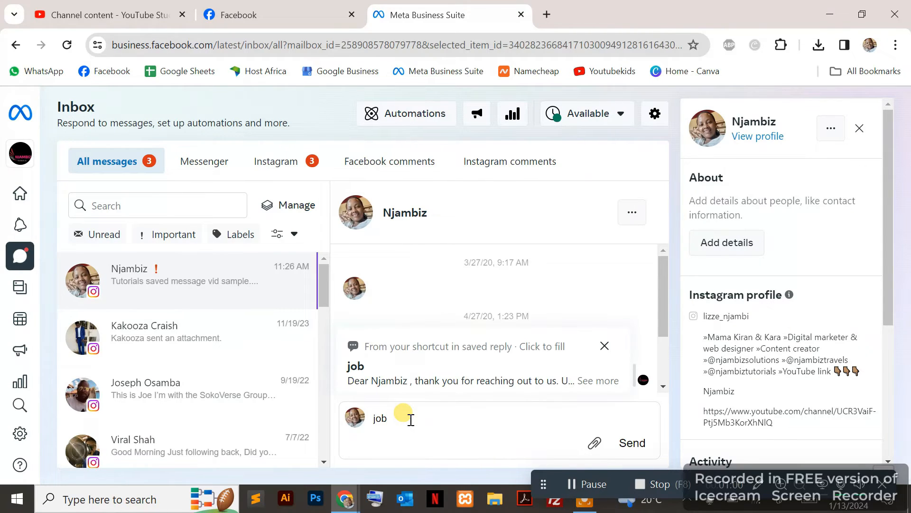
left_click(380, 375)
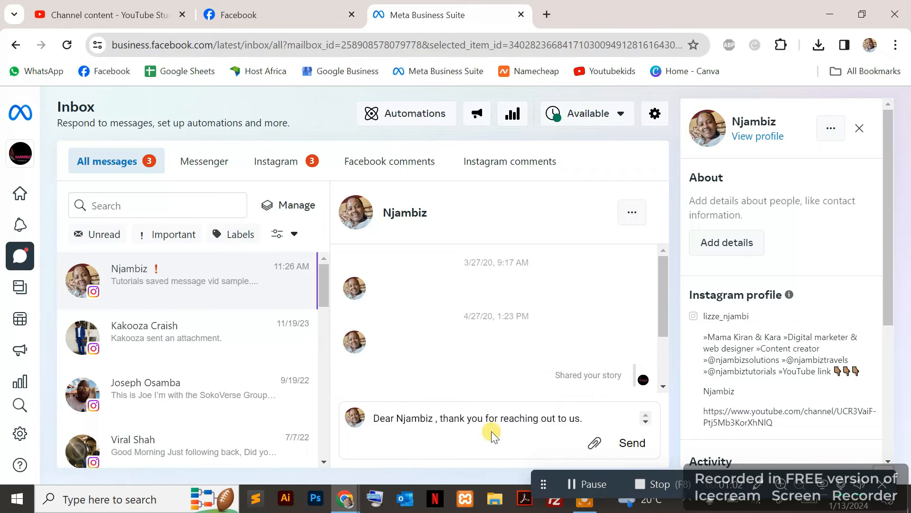
left_click(627, 443)
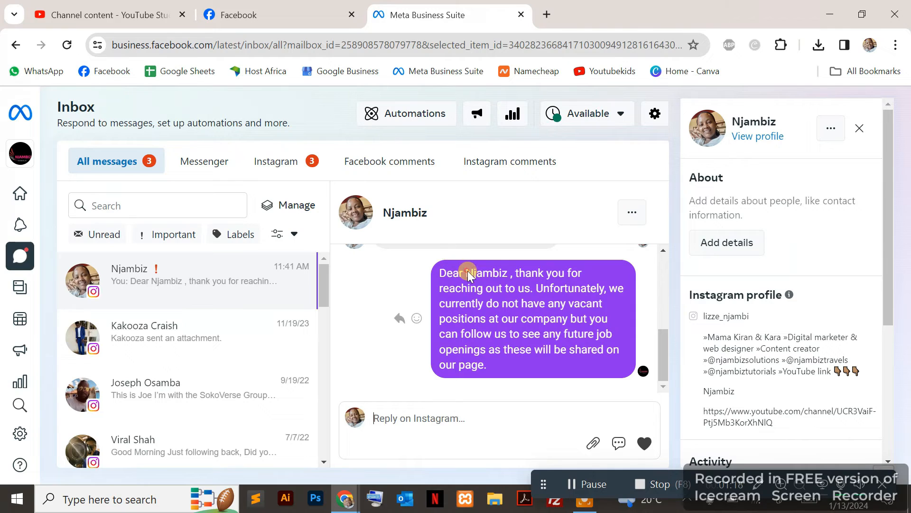
Check the personalized recipient name in the sent message and review the list of saved replies.
left_click_drag(468, 275, 505, 275)
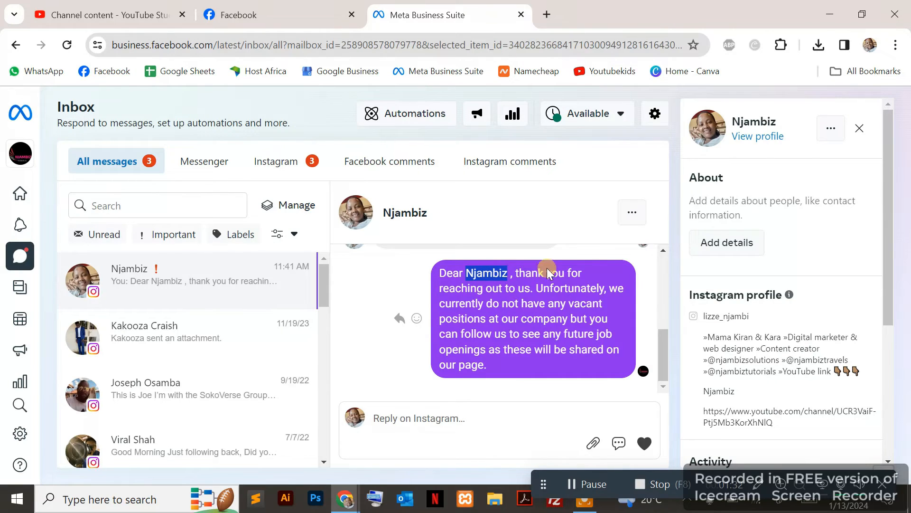
left_click(509, 432)
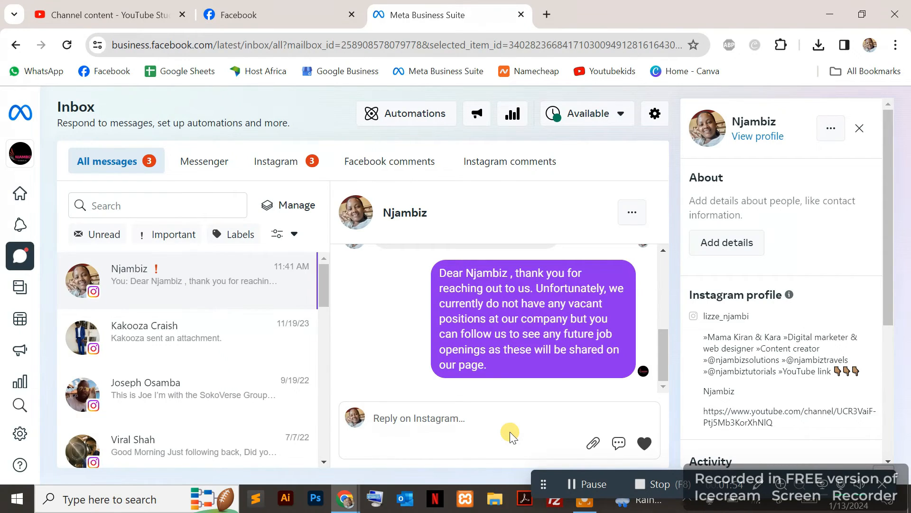
left_click(619, 443)
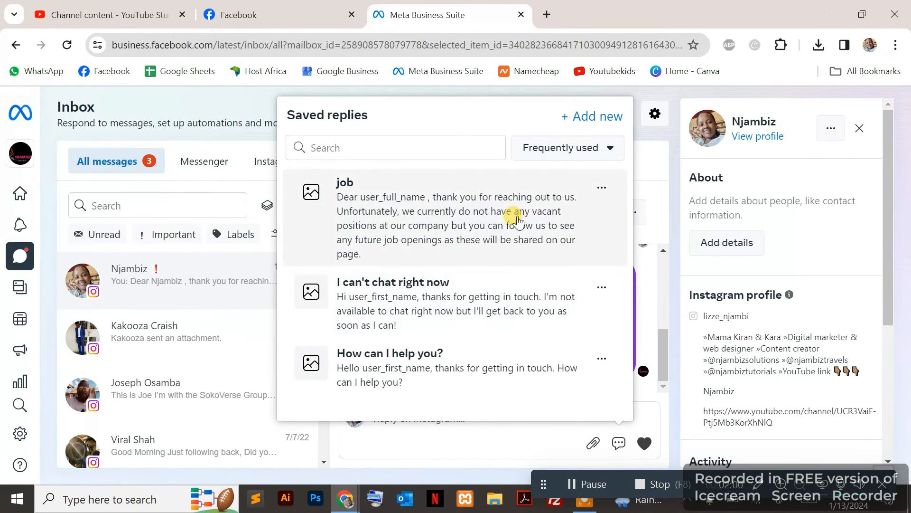
left_click(495, 434)
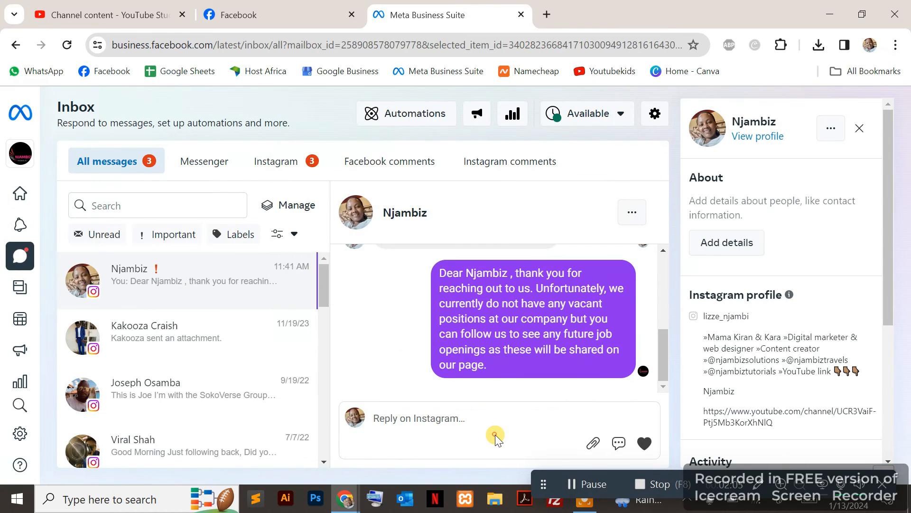